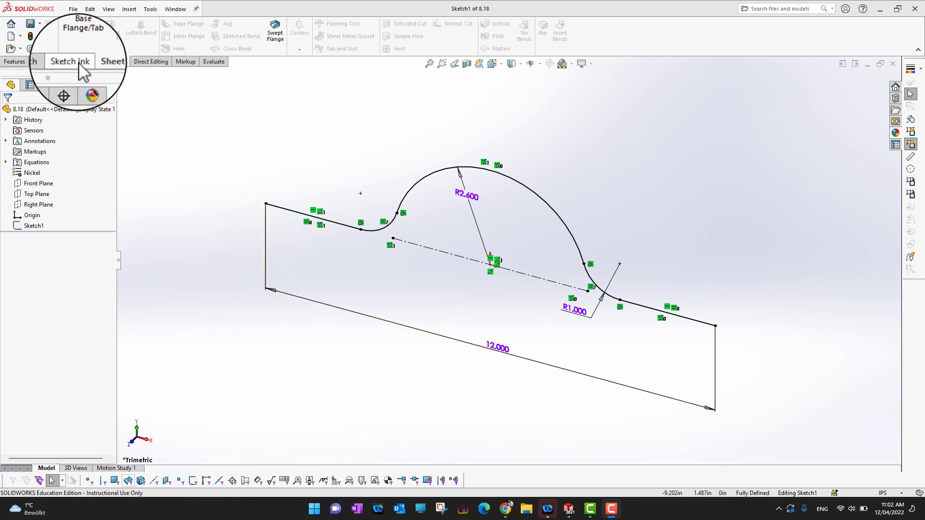
Step: Enable the Sheet Metal tab in the CommandManager and select Sketch1 as the profile
right_click(103, 63)
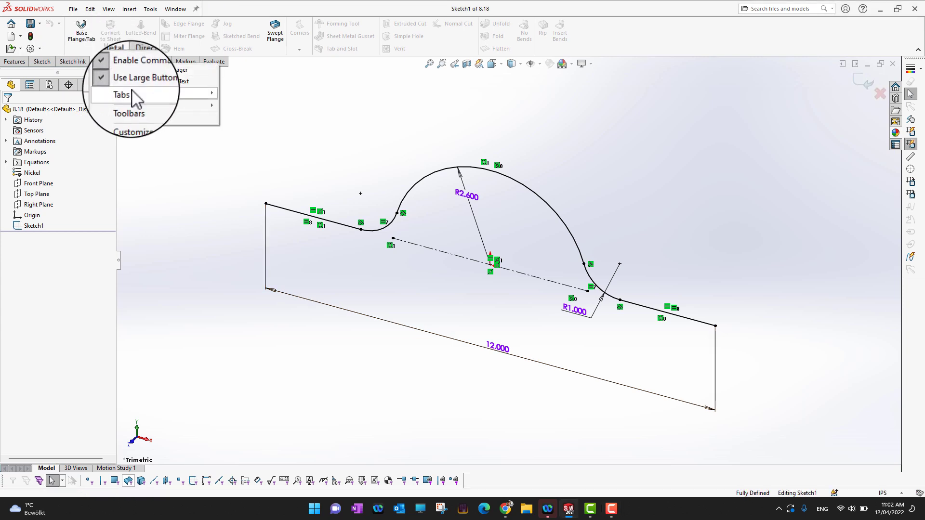
mouse_move(134, 94)
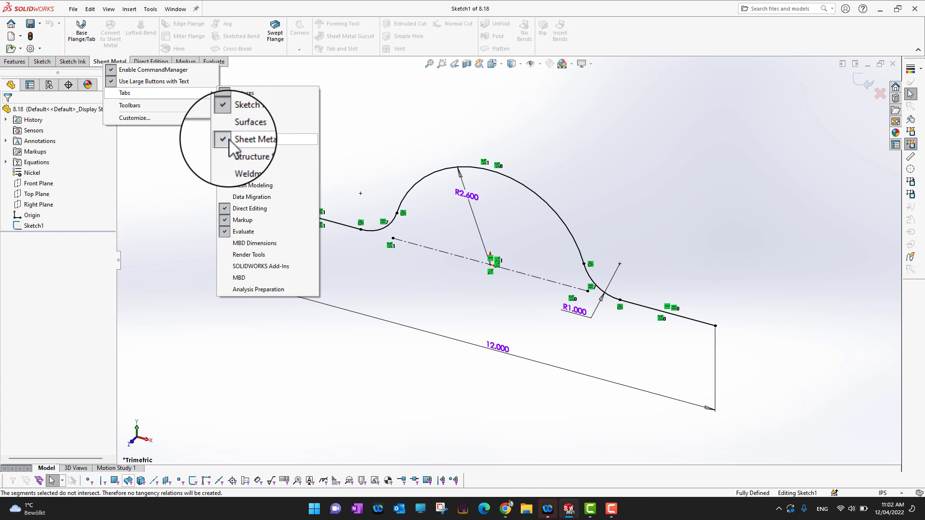
left_click(162, 166)
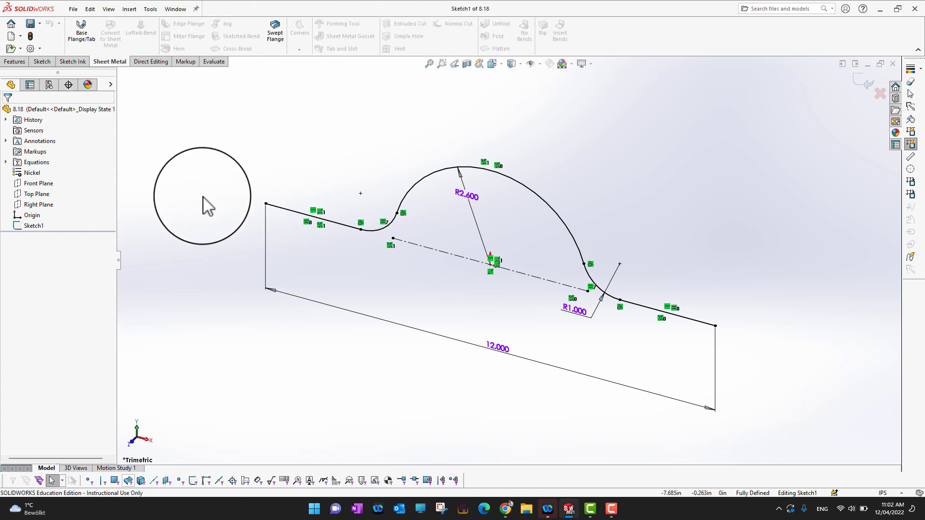
left_click(31, 183)
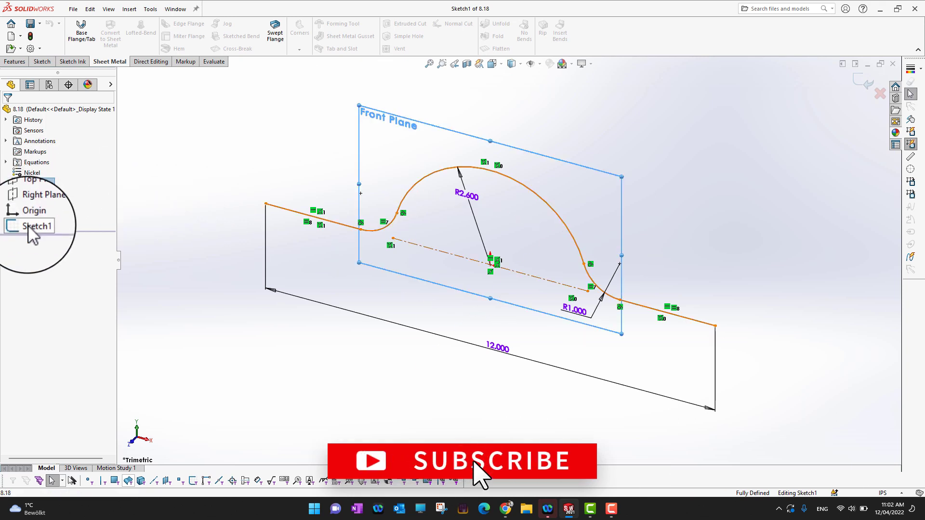
left_click(30, 226)
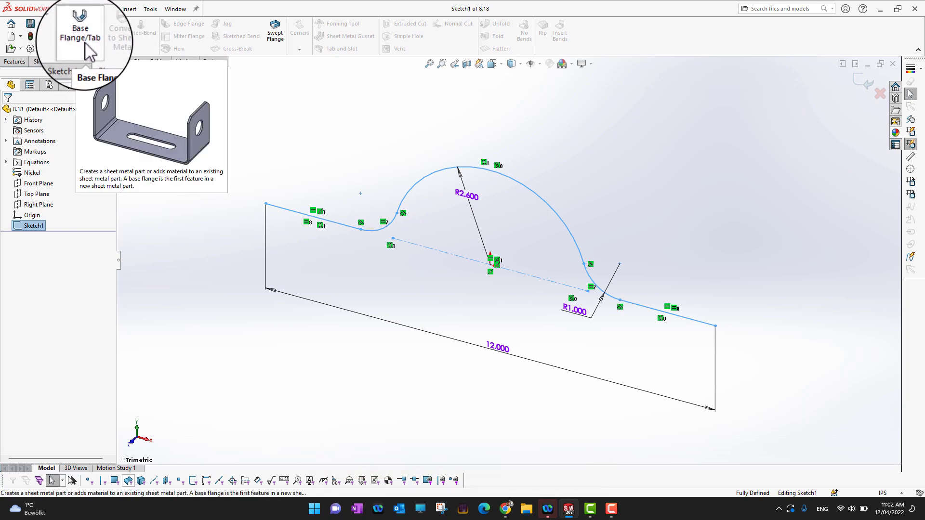
Step: Start a base flange from Sketch1 with Direction 1 set to Mid Plane
left_click(89, 51)
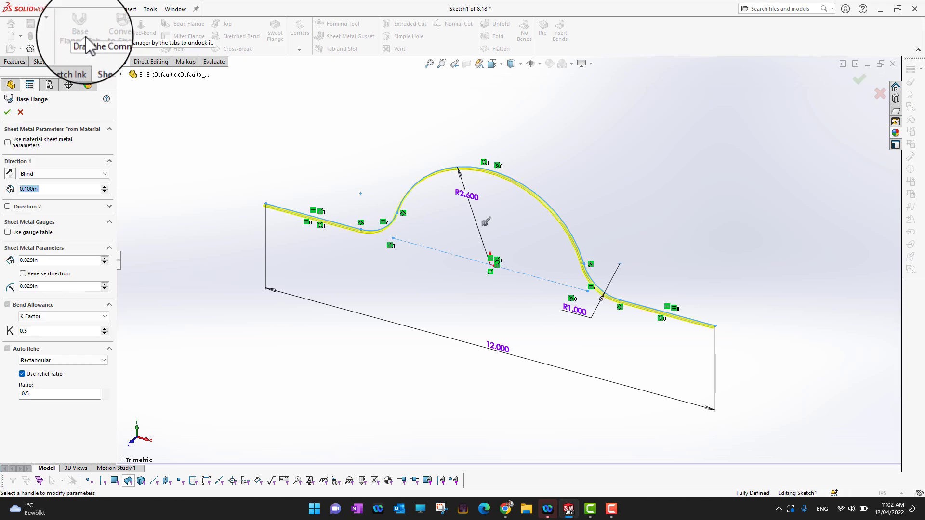
mouse_move(709, 190)
middle_mouse_down()
mouse_move(696, 201)
mouse_move(712, 166)
mouse_move(742, 170)
middle_mouse_up()
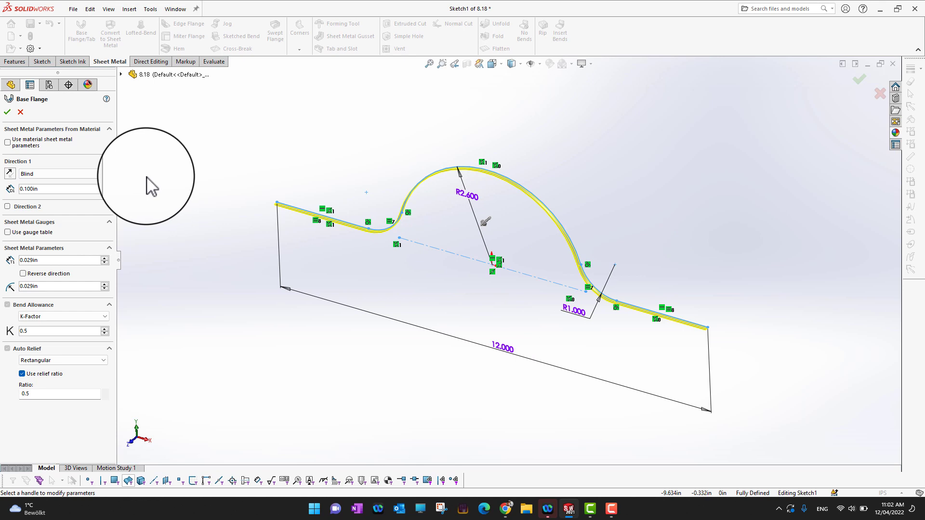
left_click(102, 177)
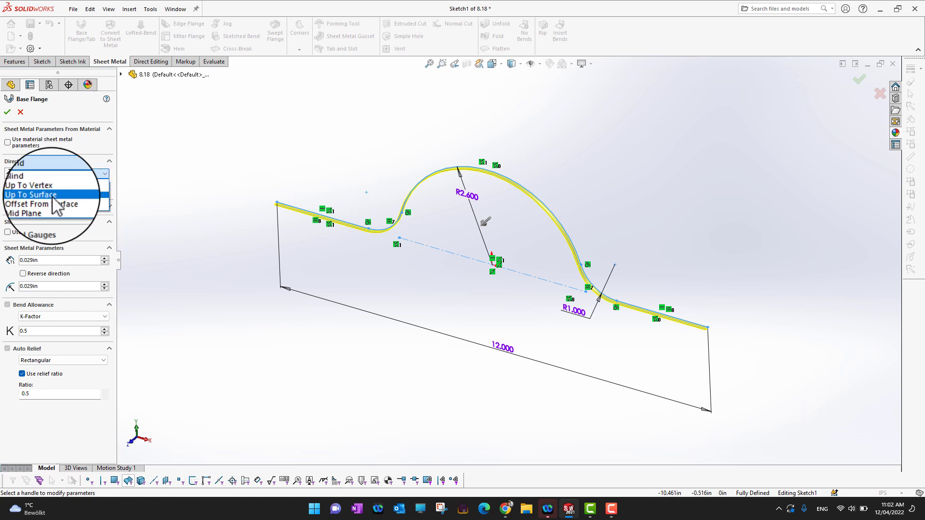
left_click(31, 209)
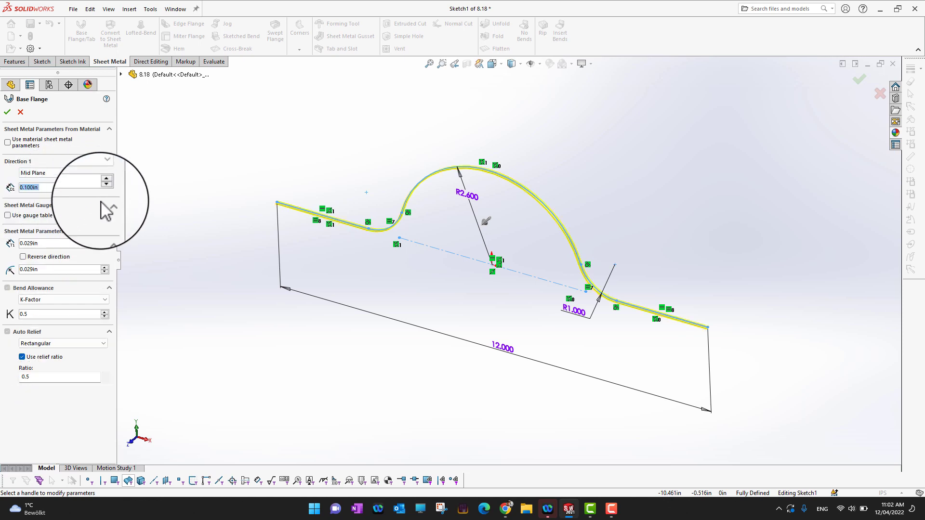
Step: Raise the flange depth to 1.800in and create Base-Flange1
left_click(105, 186)
left_click(105, 186)
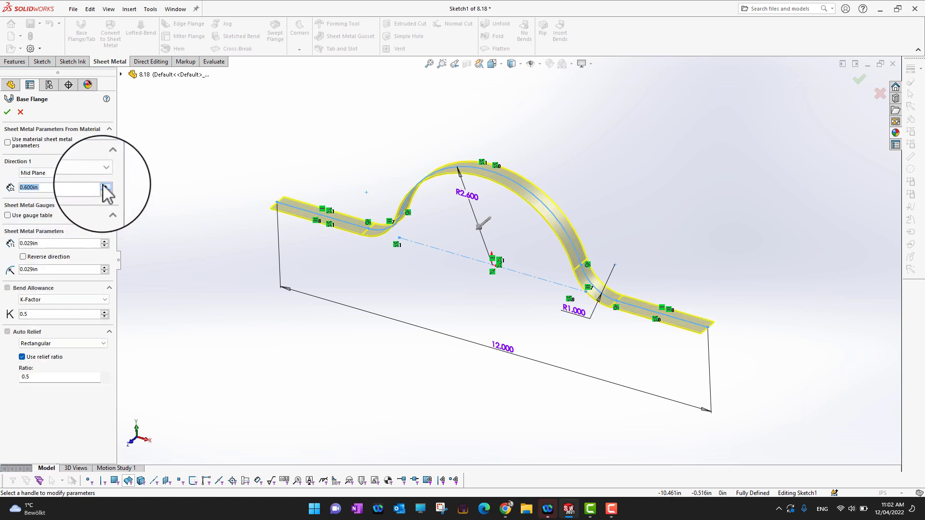
left_click(105, 186)
left_click(105, 186)
left_click(105, 185)
left_click(105, 186)
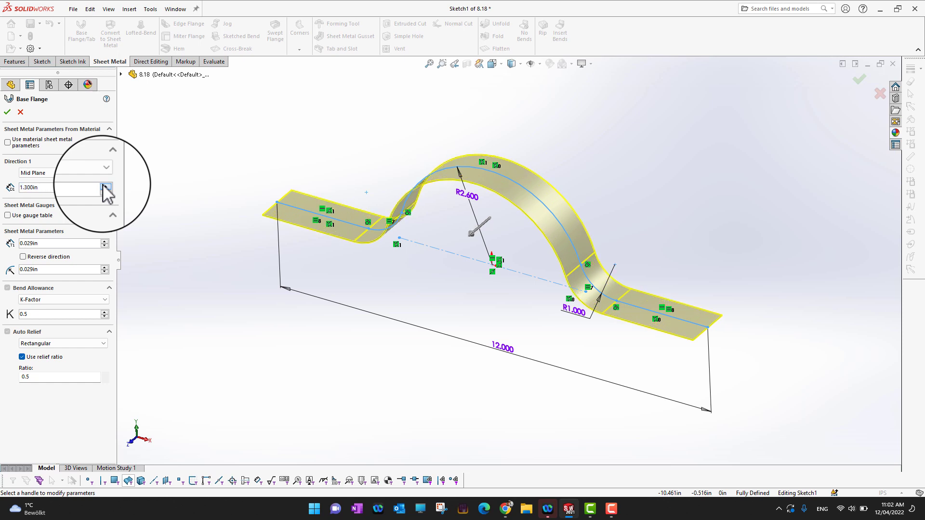
left_click(105, 185)
left_click(105, 185)
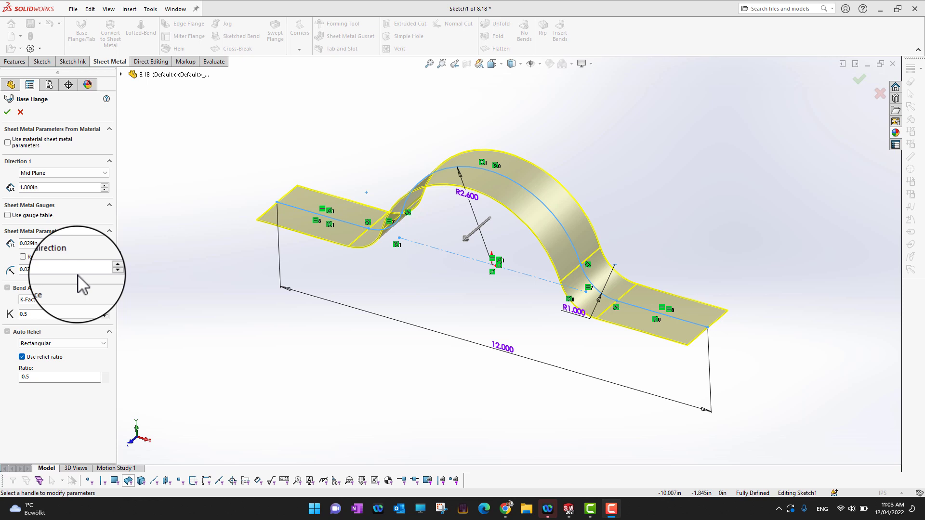
left_click(10, 115)
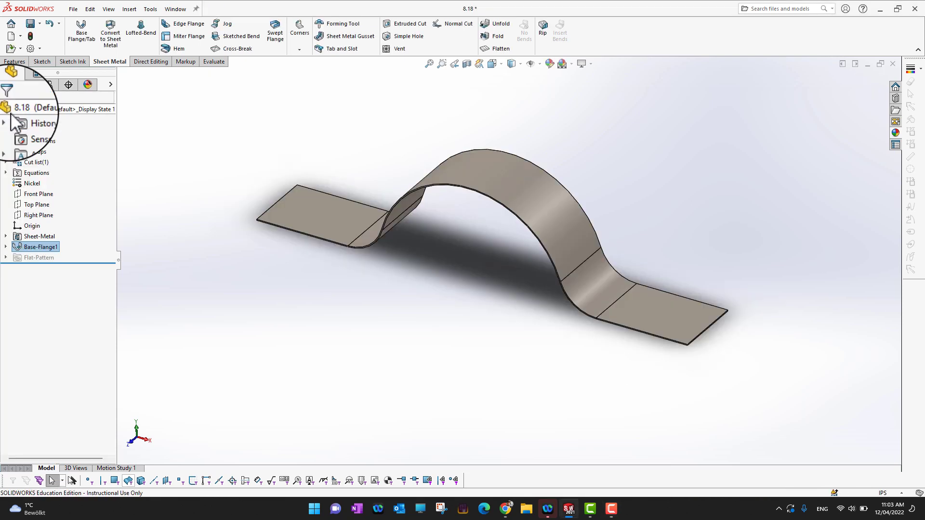
Step: Add a 90° edge flange 0.487in long on the flat foot's end edge
mouse_move(796, 341)
middle_mouse_down()
mouse_move(770, 339)
mouse_move(790, 333)
middle_mouse_up()
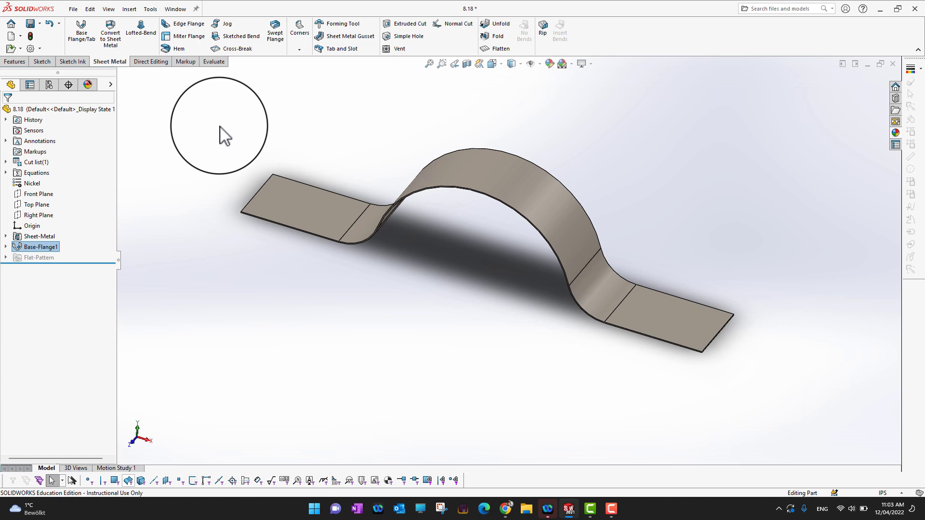
left_click(188, 27)
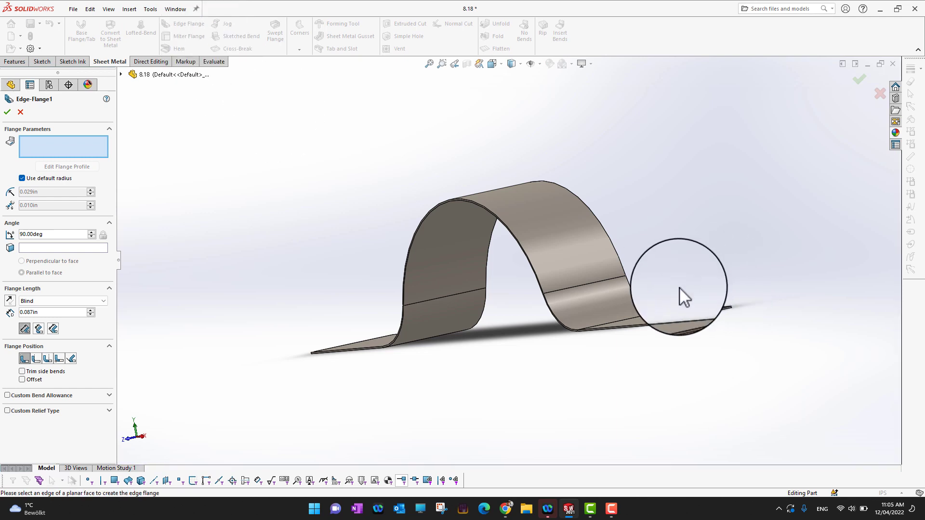
scroll(703, 328, "down", 5)
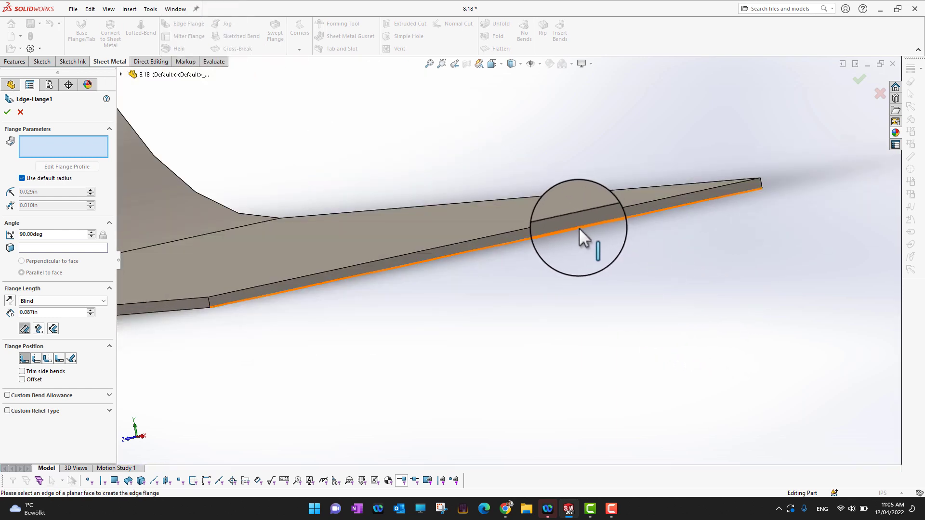
left_click(580, 227)
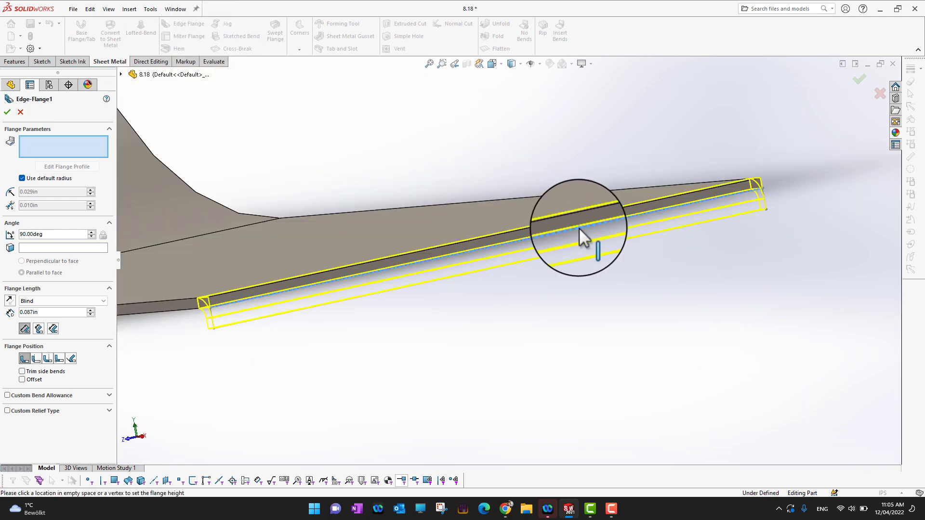
left_click(619, 405)
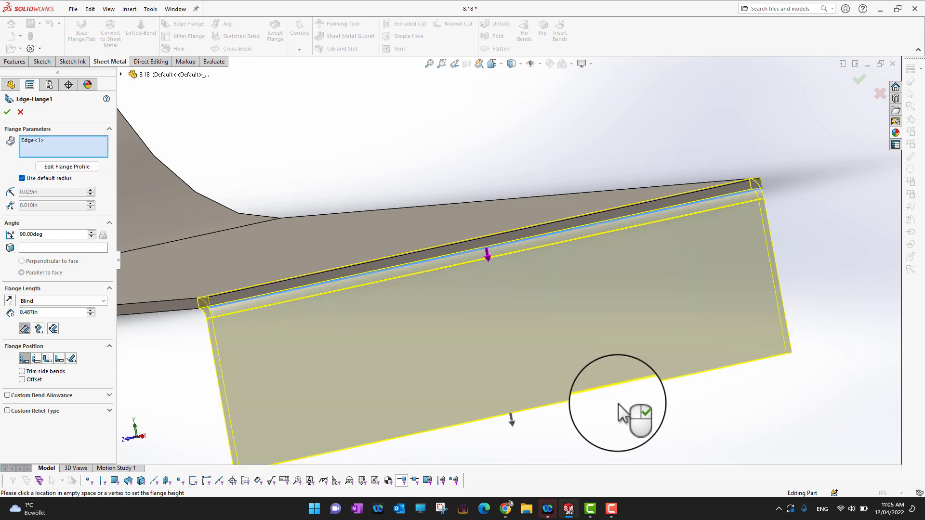
left_click(10, 115)
middle_click_drag(438, 226, 437, 194)
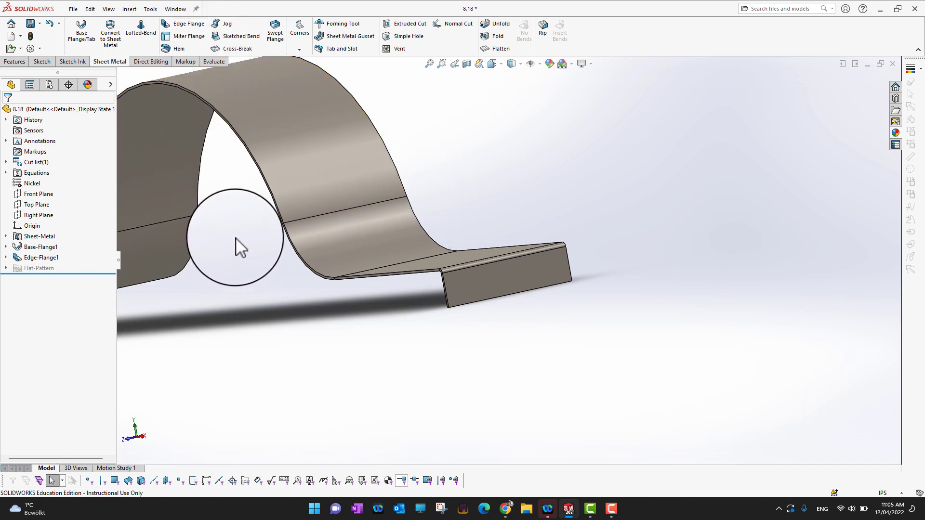
Step: Start an edge flange on the right foot's side edge with 0.727in length
key("f")
scroll(502, 270, "down", 4)
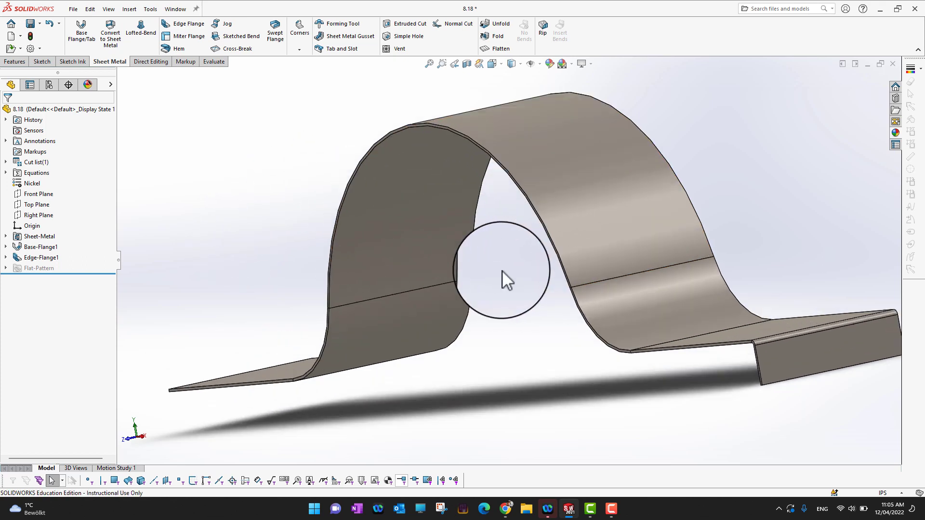
left_click(193, 24)
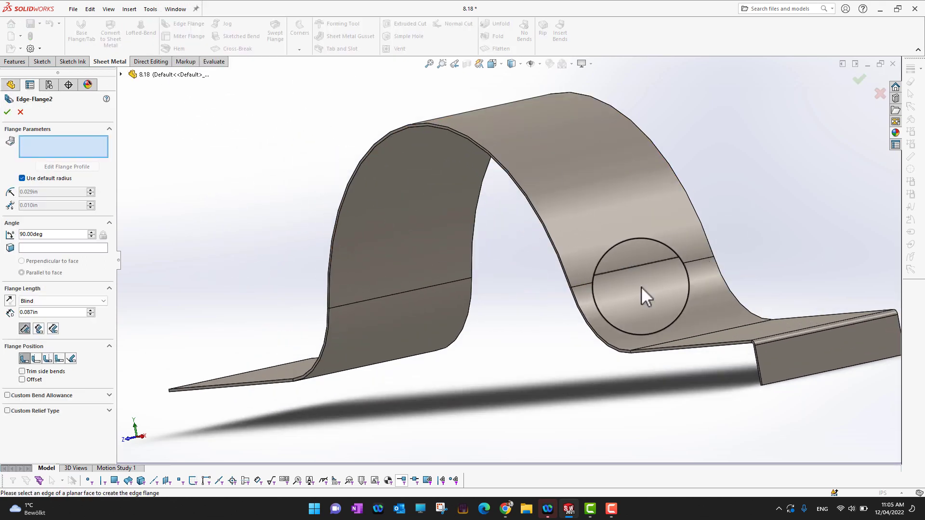
scroll(704, 347, "down", 3)
left_click(694, 346)
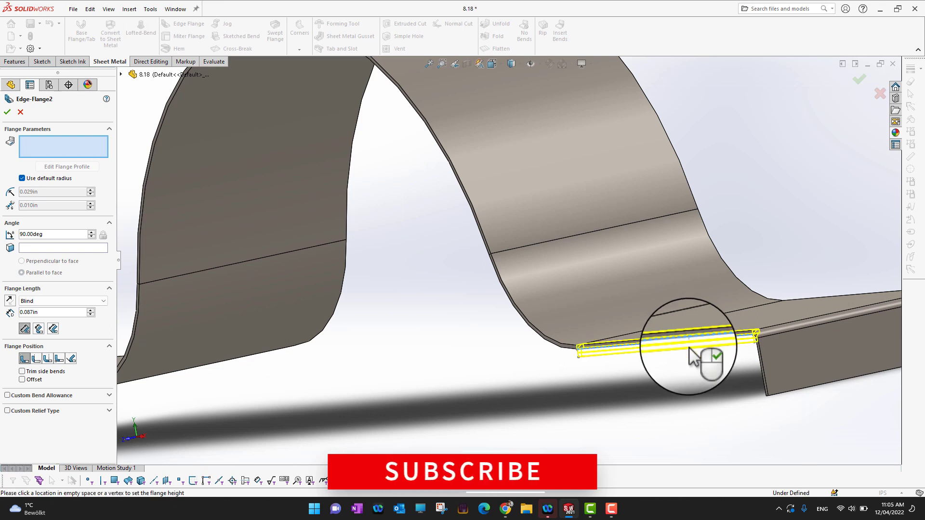
left_click(690, 441)
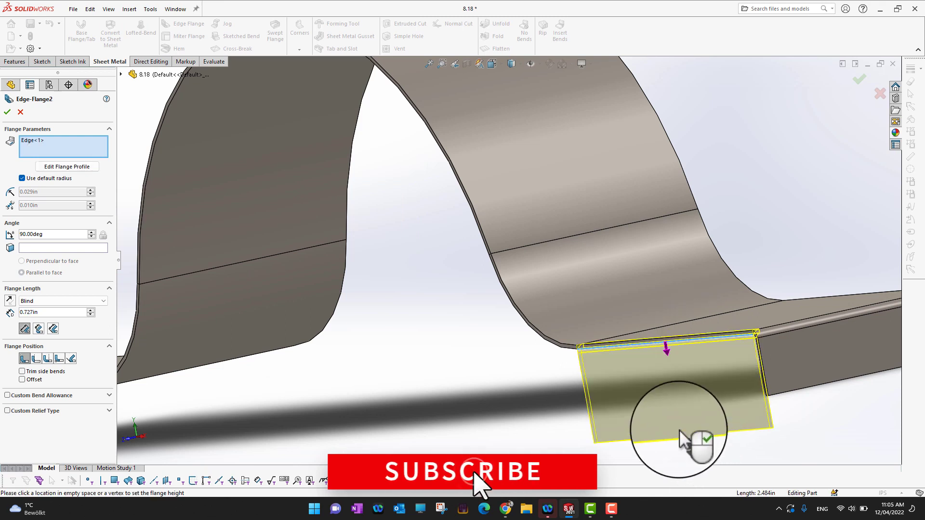
Step: Add the bend edges, the arch's curved side edge and the left foot's side edge
left_click(533, 333)
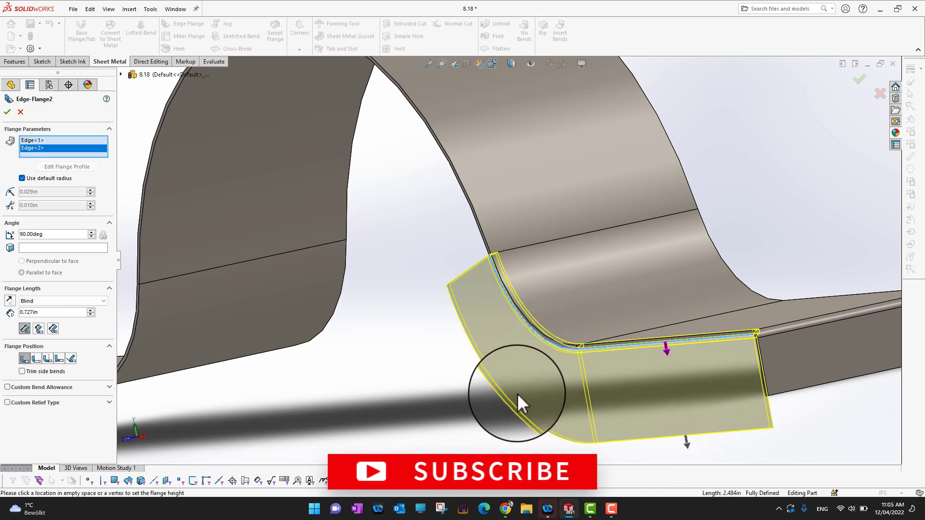
scroll(425, 257, "up", 3)
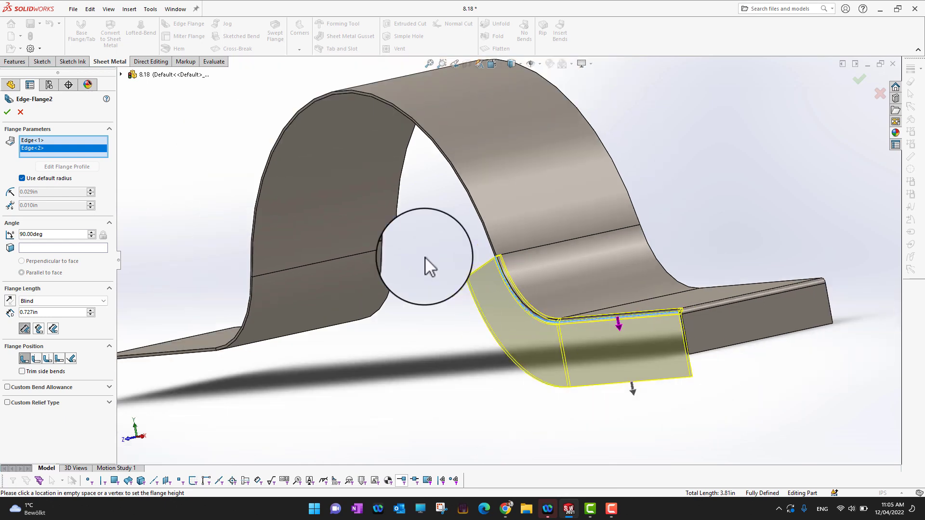
left_click(438, 166)
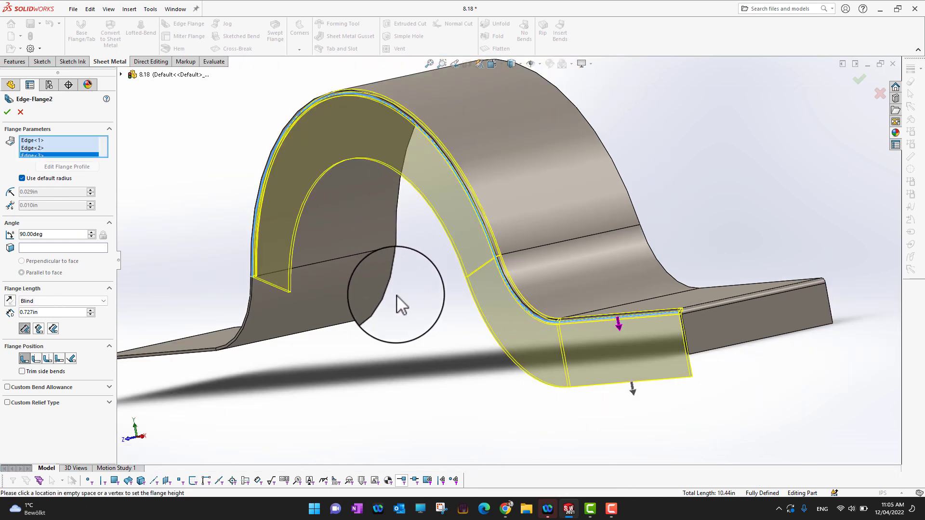
scroll(478, 183, "down", 5)
left_click(479, 183)
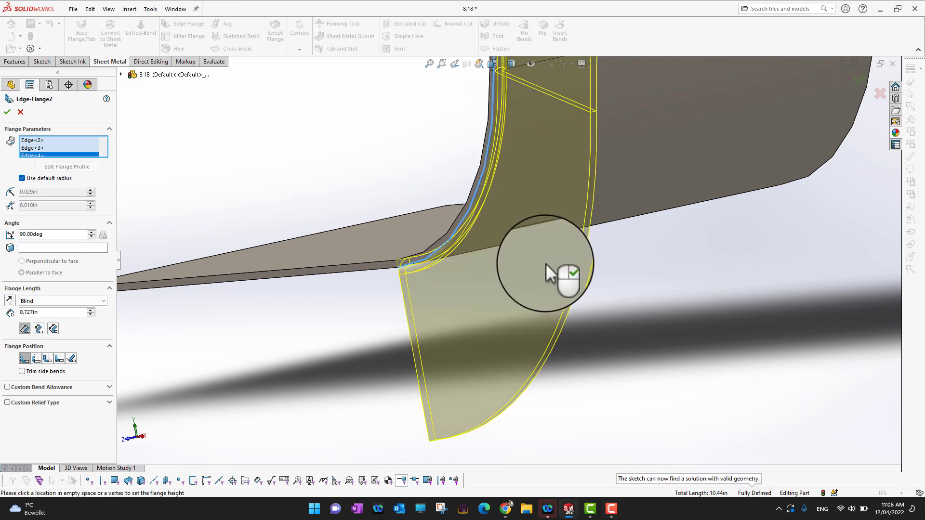
left_click(303, 281)
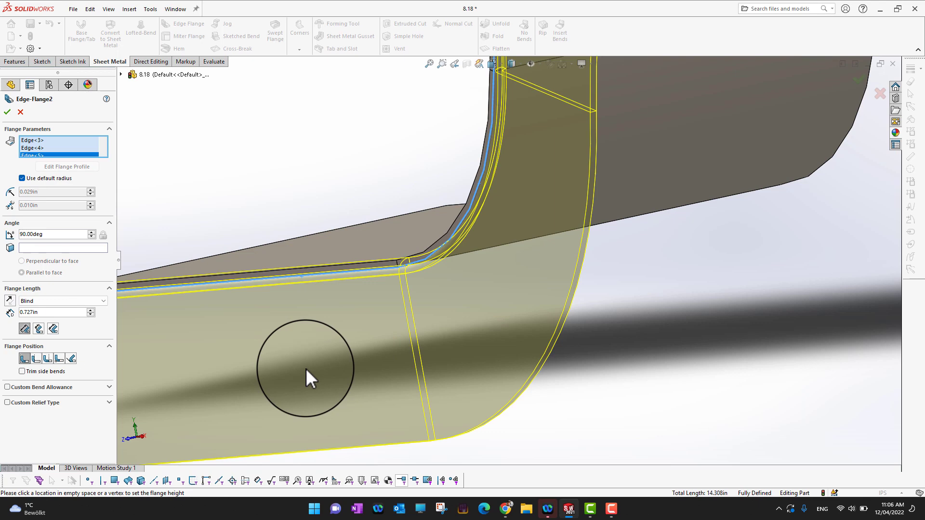
key("f")
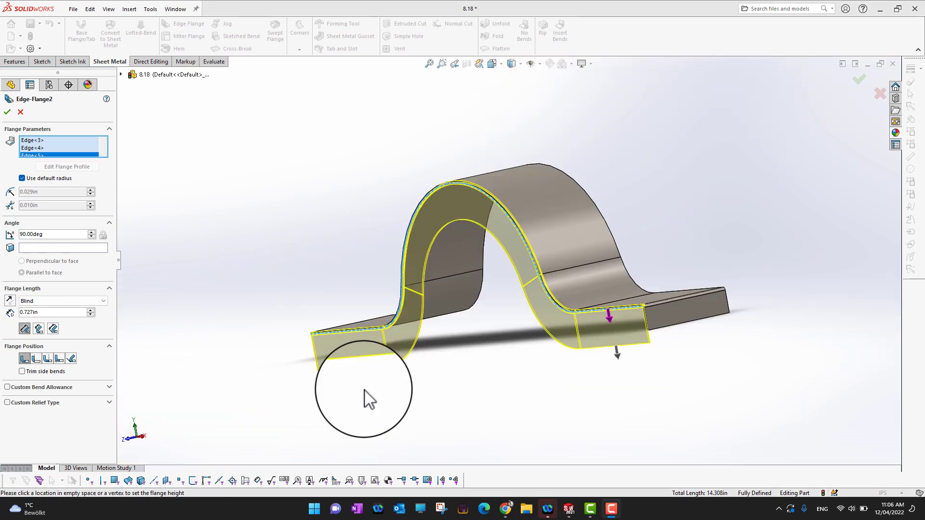
scroll(416, 385, "down", 3)
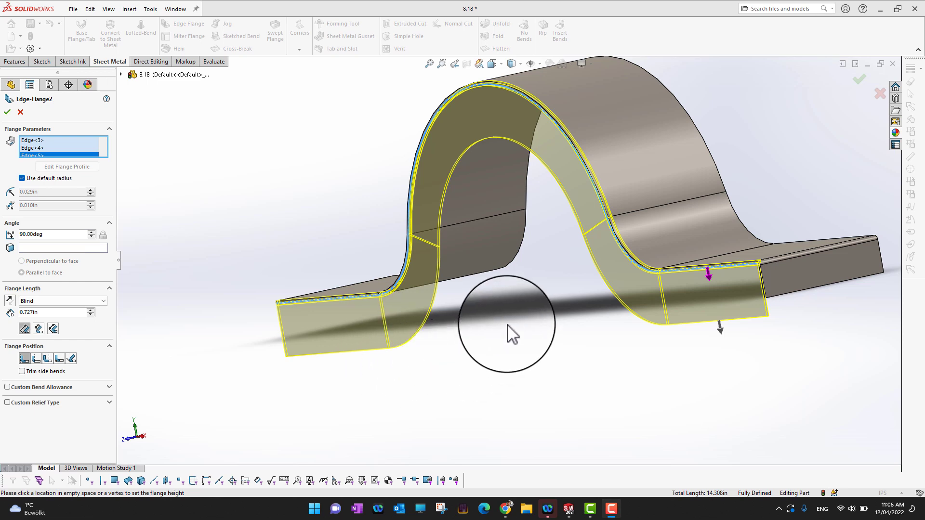
scroll(510, 334, "up", 2)
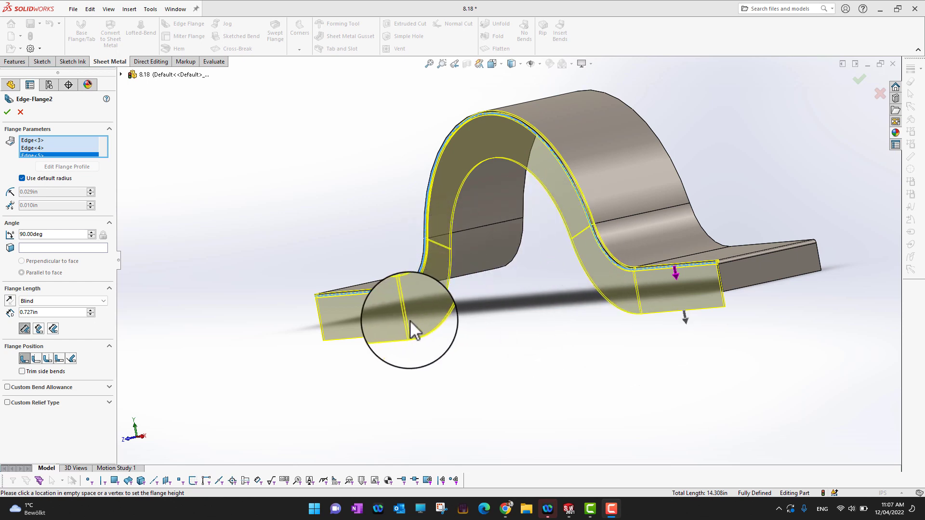
Step: Set the side flange's position to Bend Outside and create Edge-Flange4
left_click(7, 112)
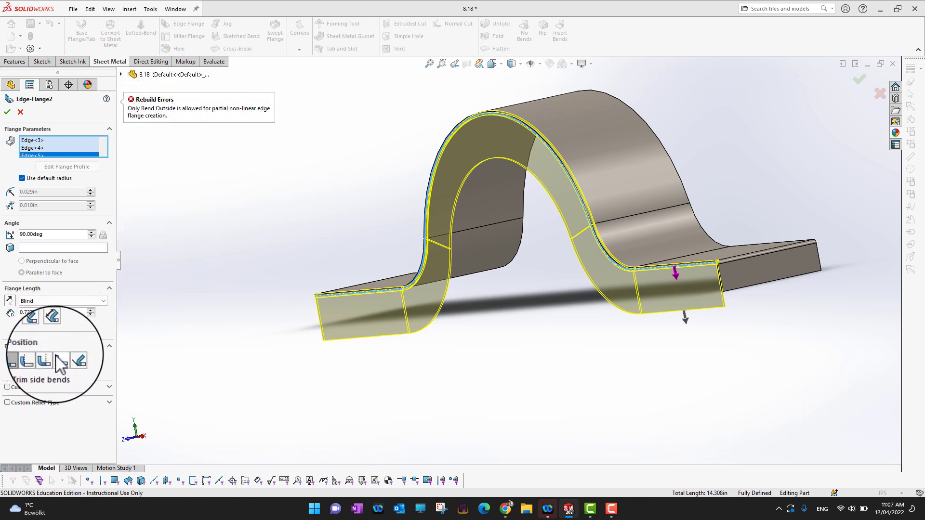
left_click(34, 358)
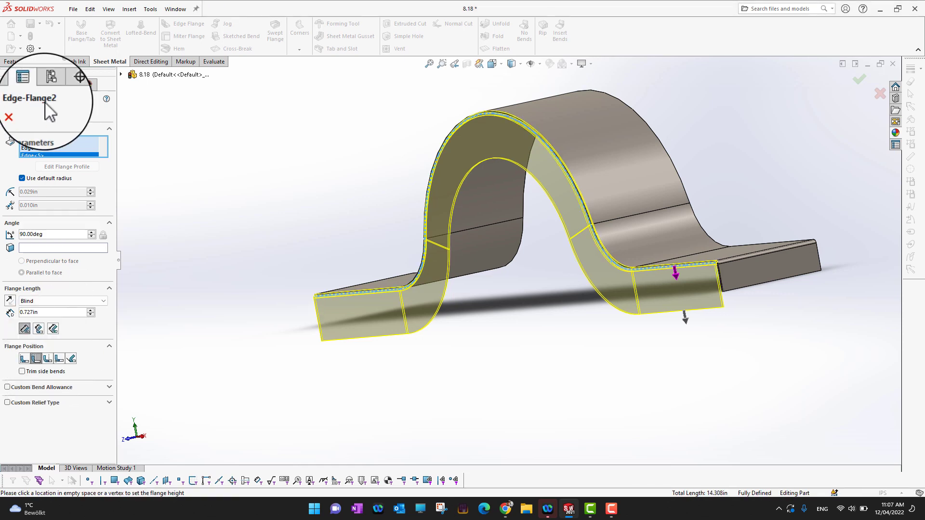
left_click(9, 113)
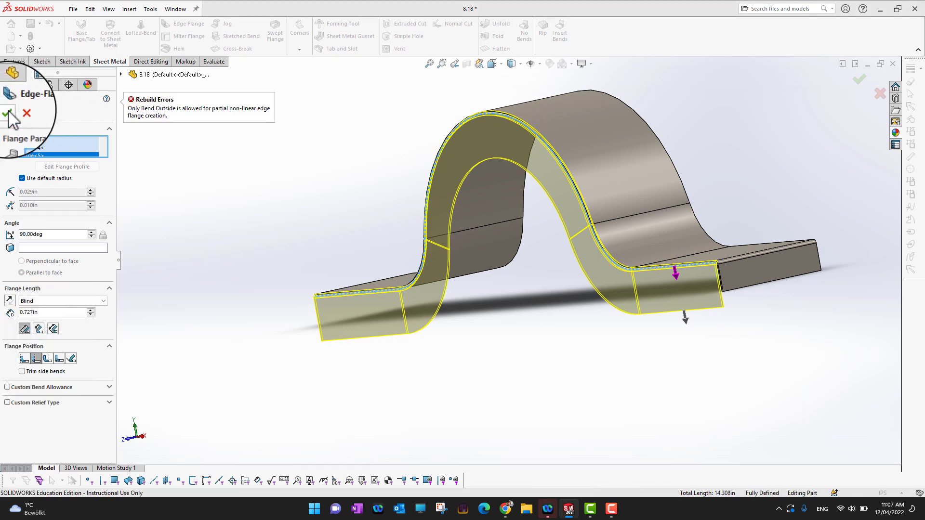
left_click(47, 358)
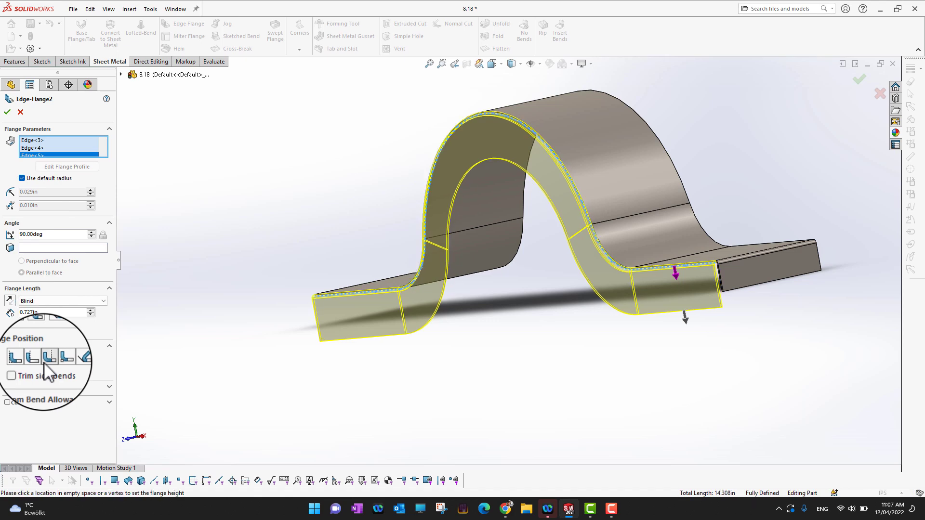
left_click(7, 112)
scroll(721, 319, "down", 5)
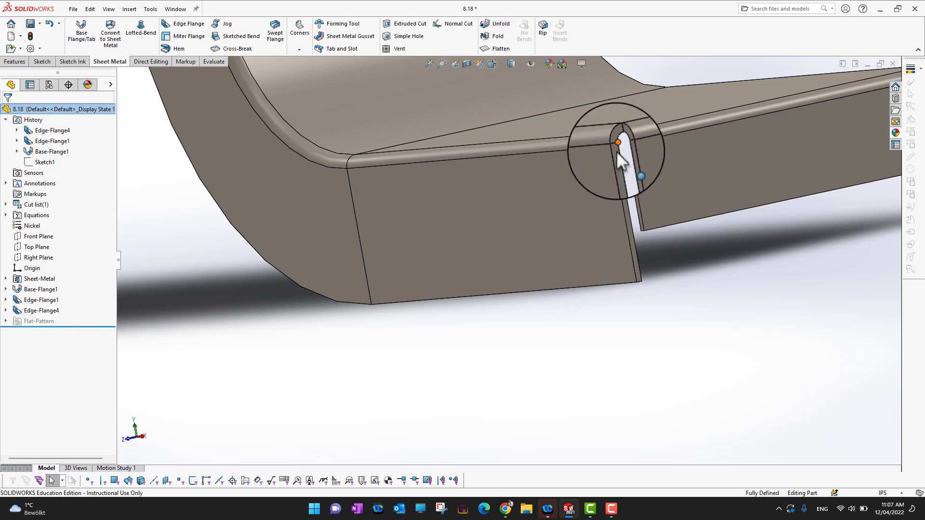
scroll(611, 212, "up", 8)
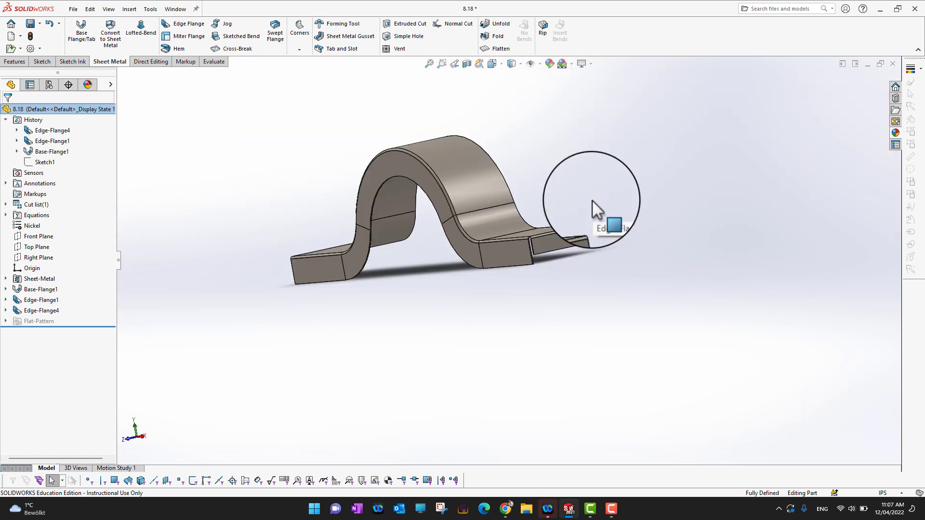
middle_click_drag(299, 204, 325, 205)
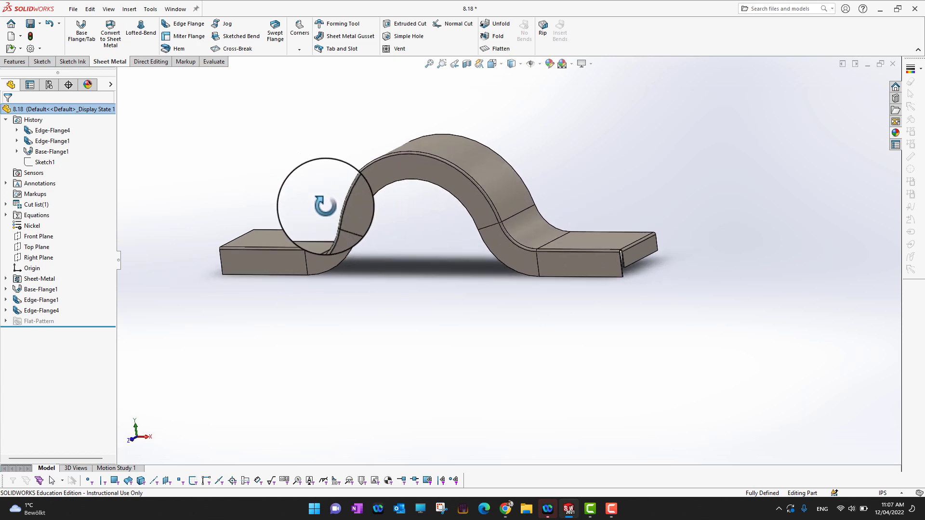
middle_click_drag(325, 206, 344, 250)
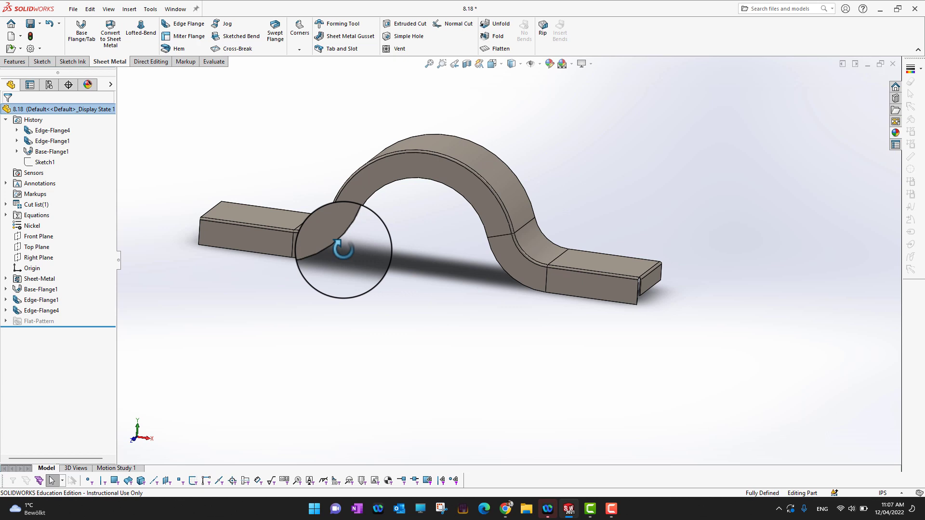